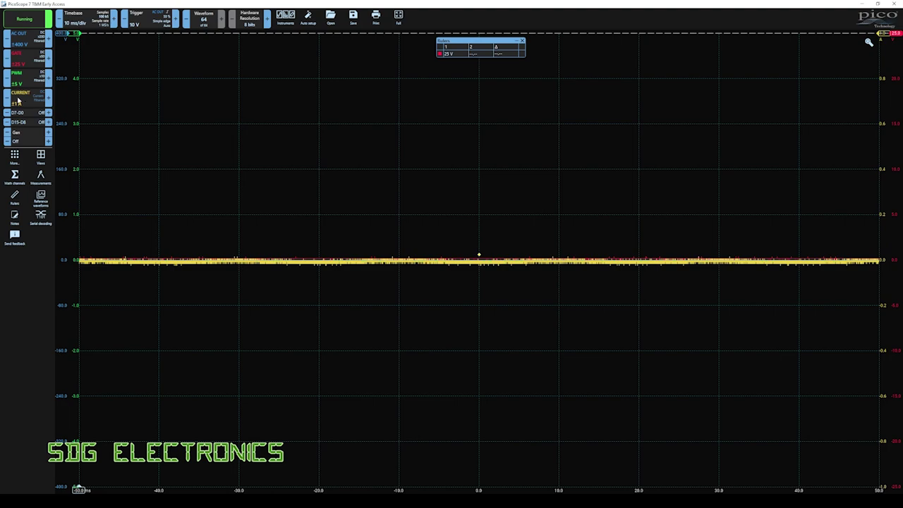
Step: After checking AC OUT's probe list, give the CURRENT channel the custom Current 10A probe
left_click(26, 43)
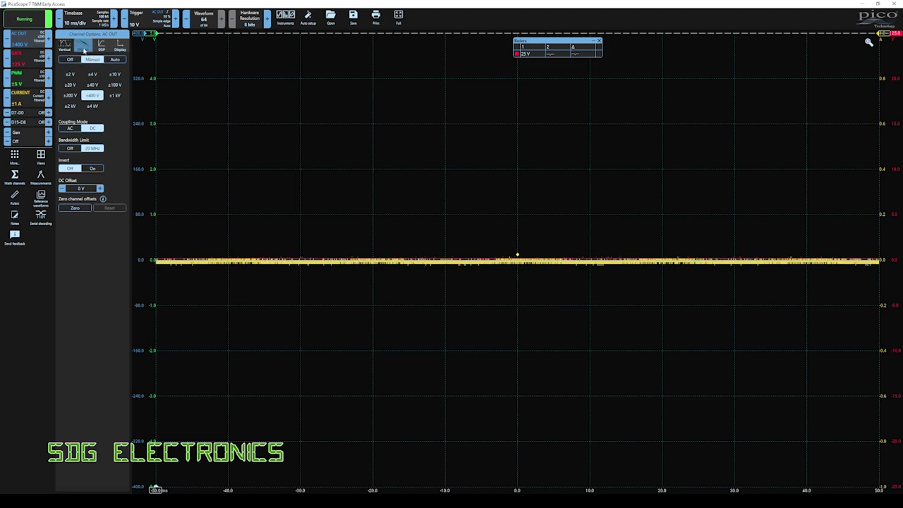
left_click(83, 48)
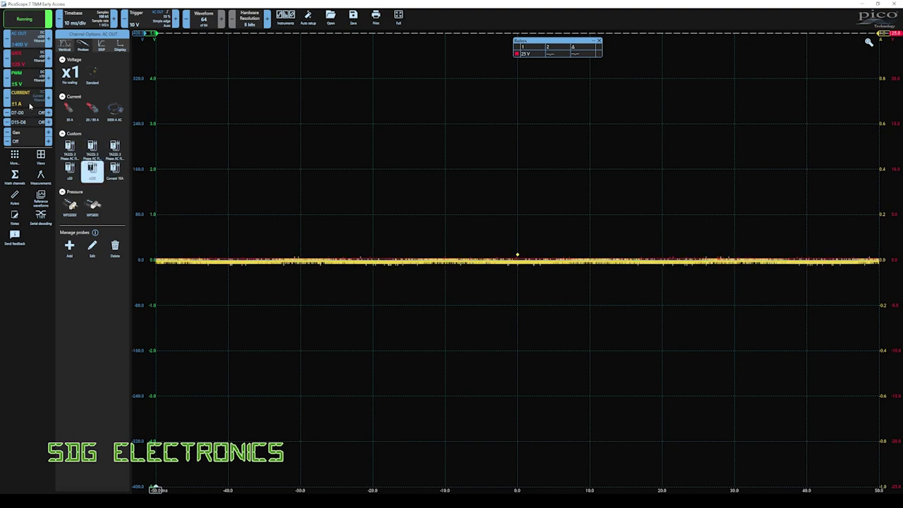
left_click(26, 103)
left_click(83, 45)
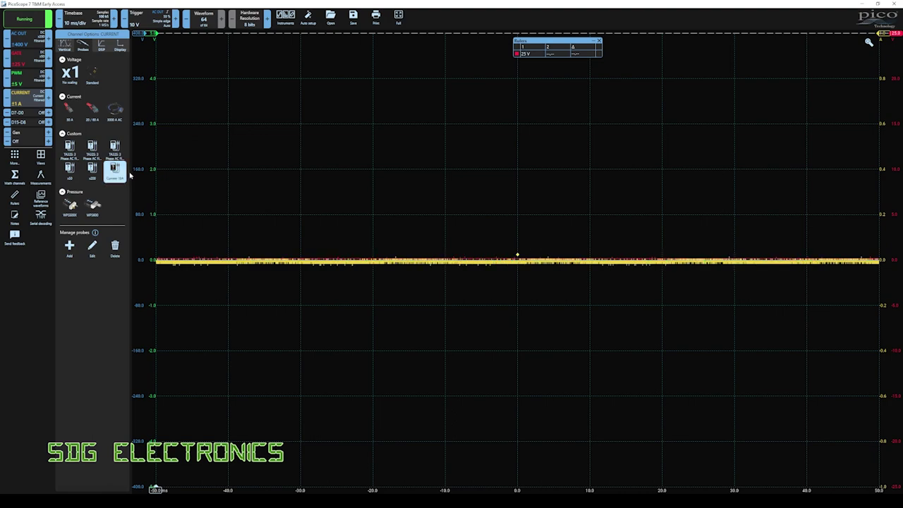
left_click(119, 174)
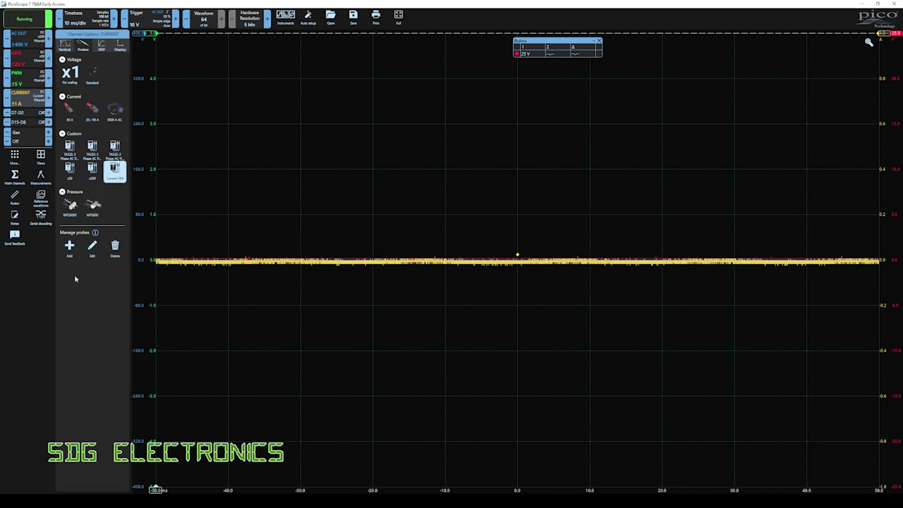
left_click(39, 301)
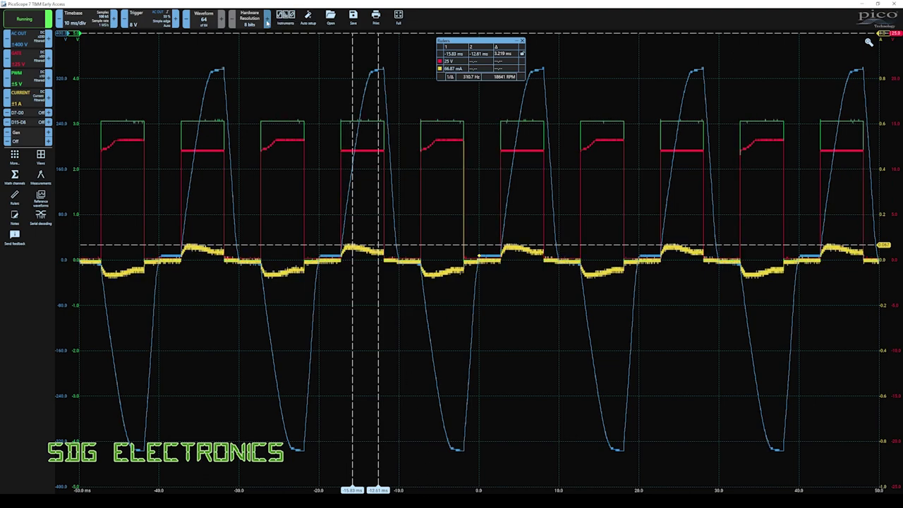
Step: Raise the hardware resolution to 14 bits
left_click(267, 21)
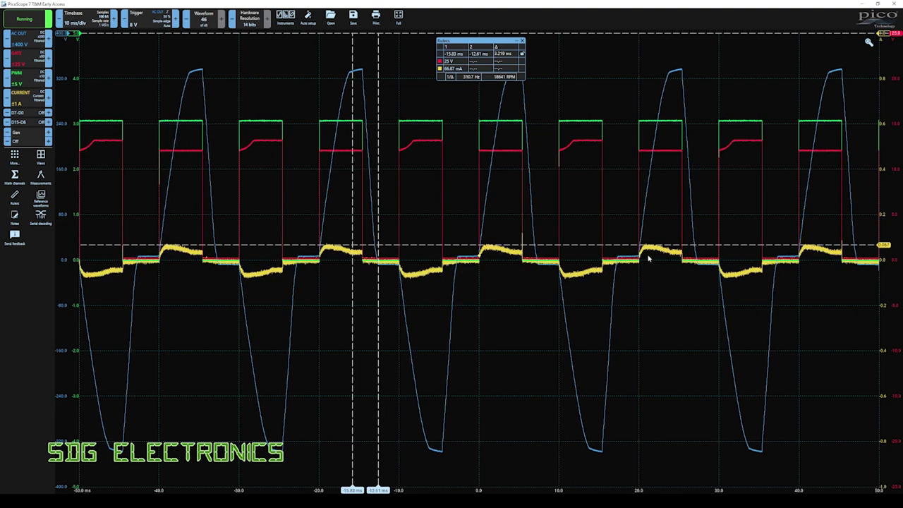
Step: Switch to the DySpectrumOwl Thermal Imaging Analyzer showing the board heat map near 56 °C
key("alt+Tab")
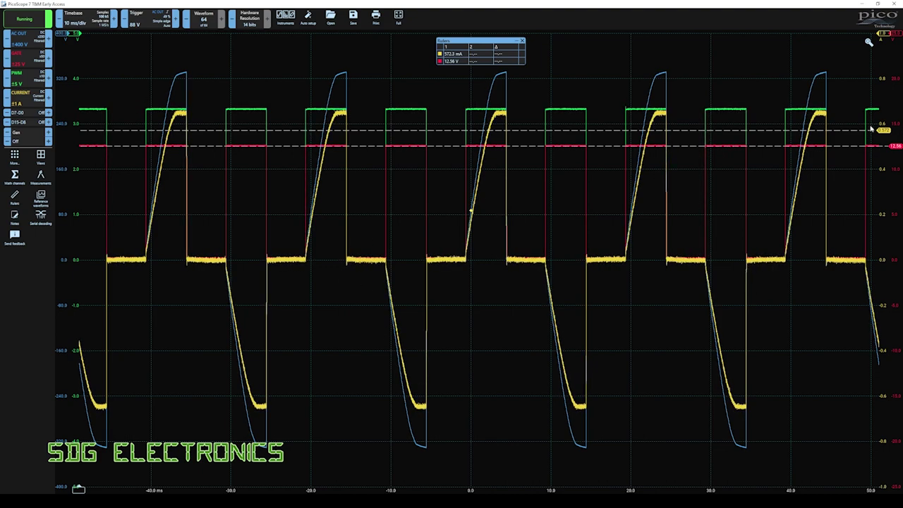
Step: Set the current ruler to about 567.7 mA, then switch to the thermal imaging analyzer
left_click_drag(884, 131, 888, 113)
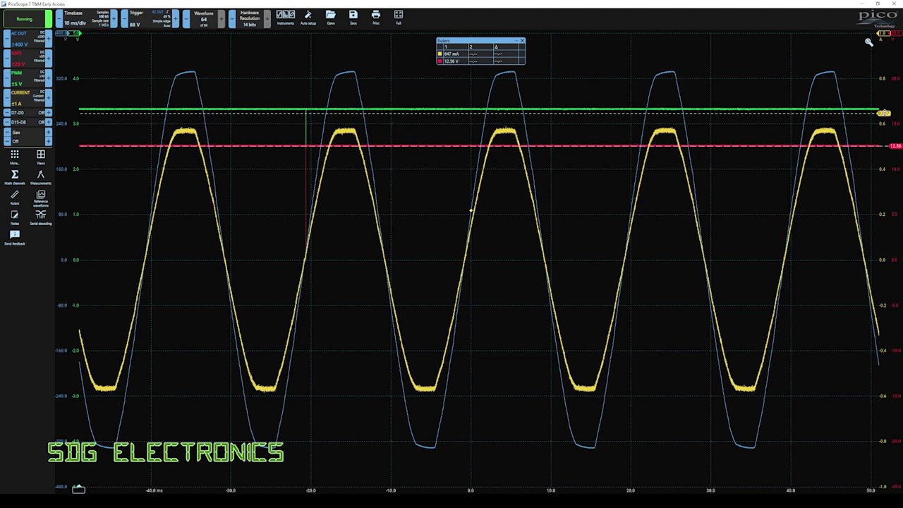
left_click_drag(883, 113, 884, 132)
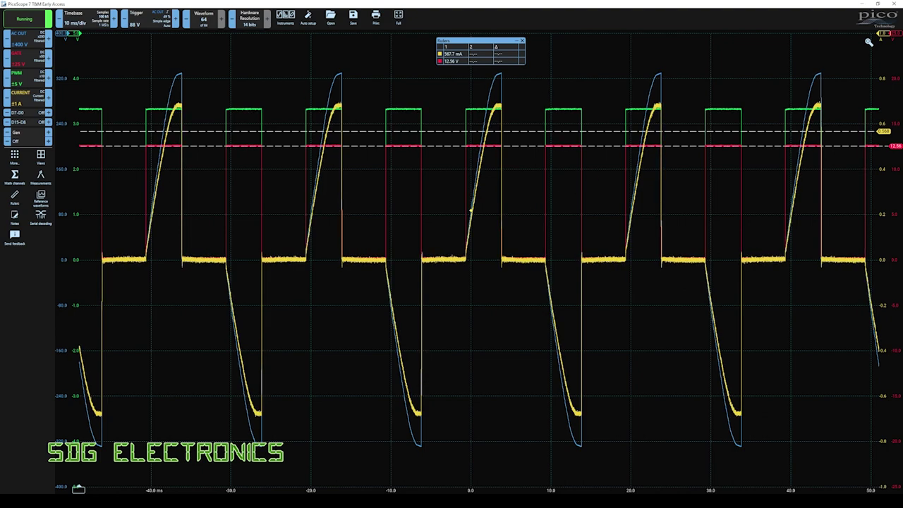
key("alt+Tab")
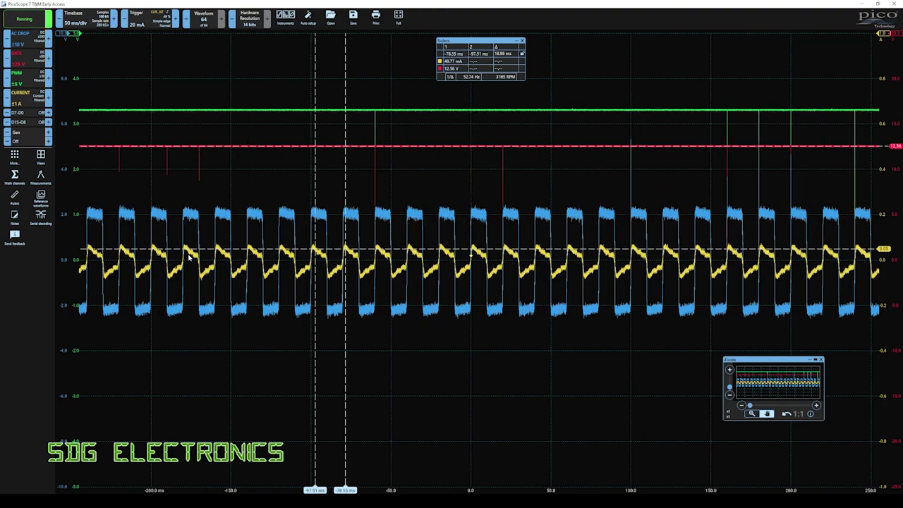
Step: Drop a horizontal voltage ruler at about 2.47 V from the left axis
left_click(74, 205)
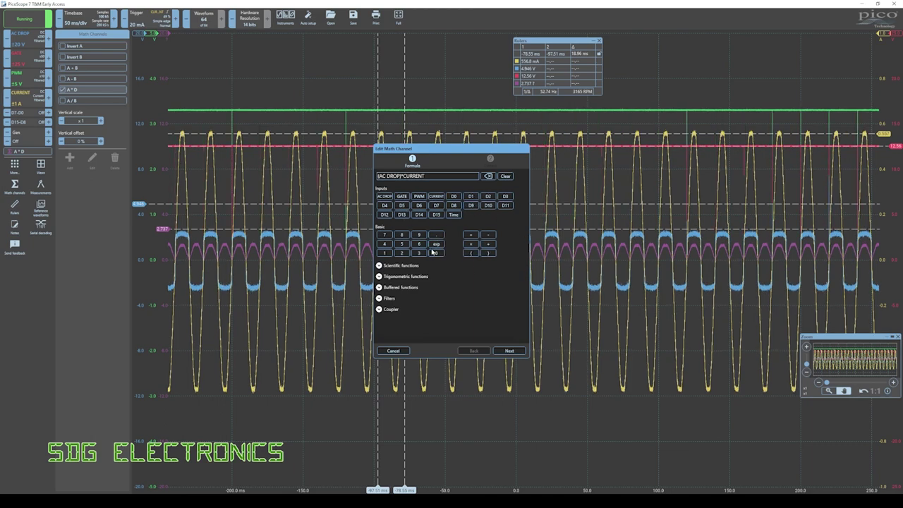
Step: Finish the A*D math channel with formula (AC DROP)*CURRENT, keeping its name and purple colour
left_click(381, 267)
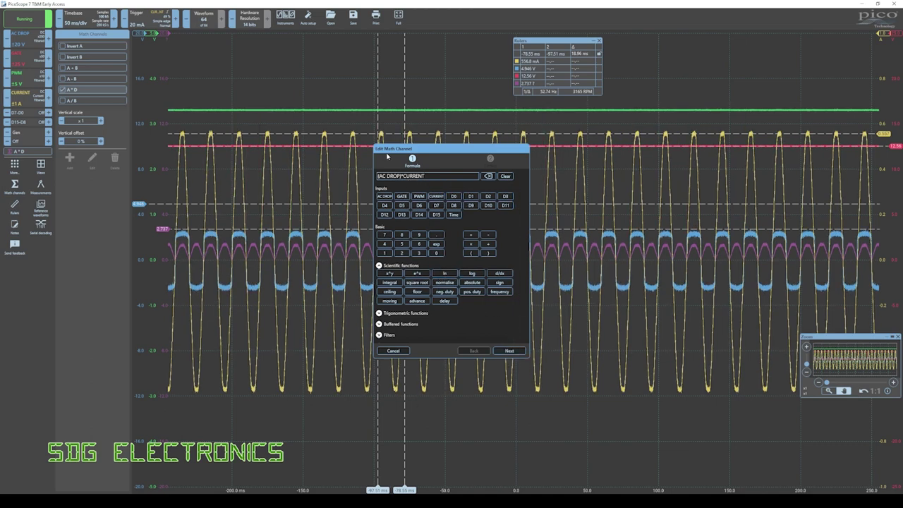
left_click(511, 351)
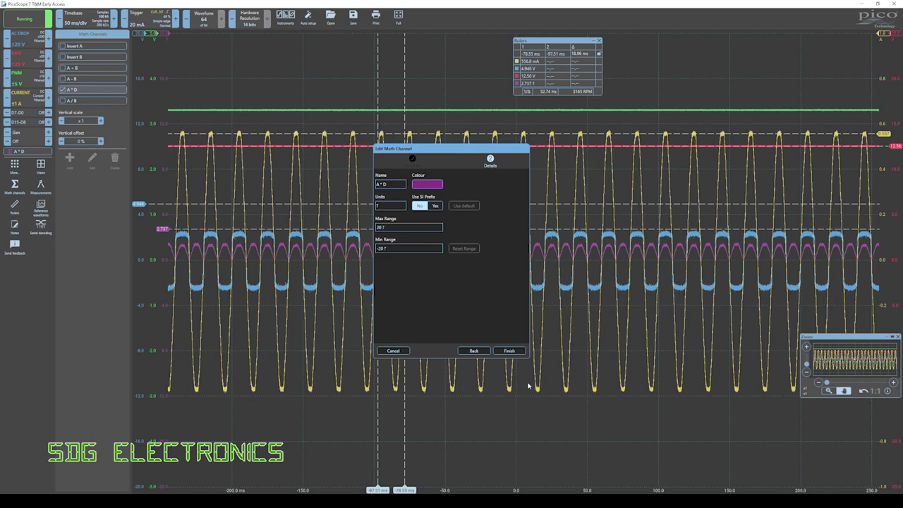
left_click(505, 352)
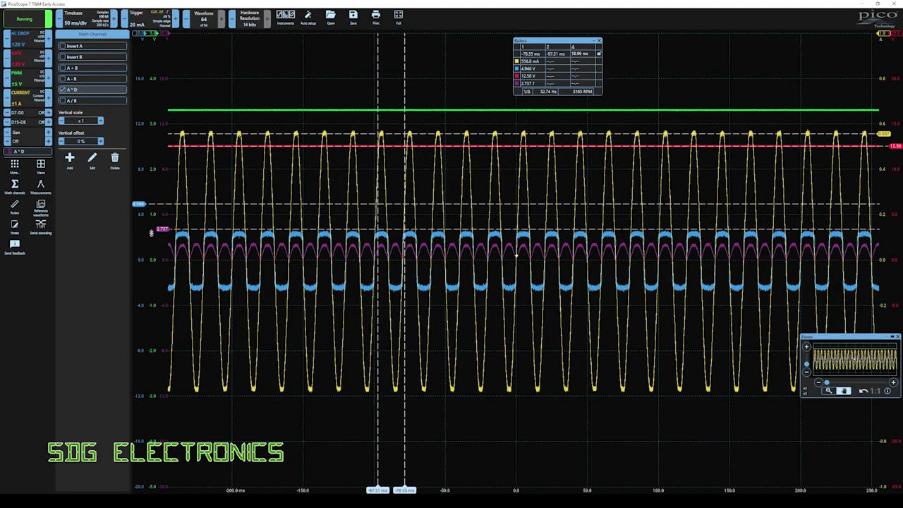
Step: Shift the purple A*D trace down and add an RMS measurement of A*D reading 0.9821
left_click_drag(162, 229, 163, 244)
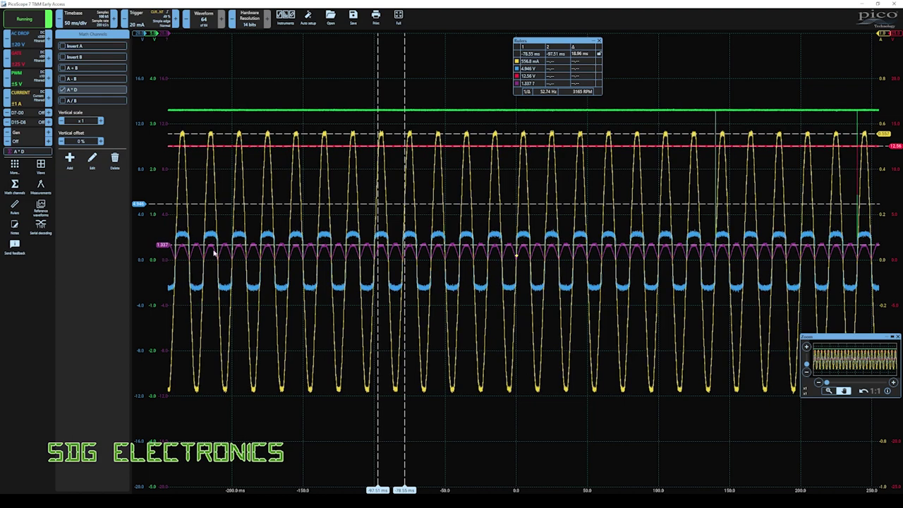
left_click(41, 186)
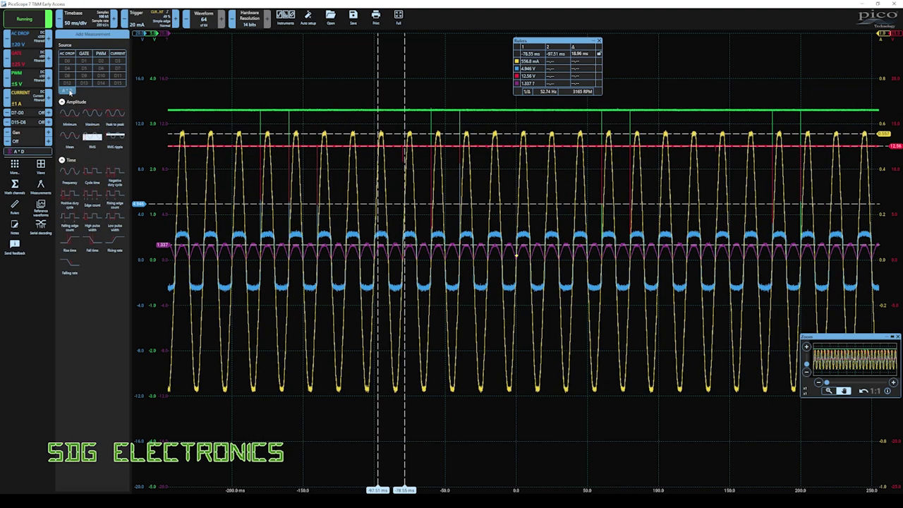
left_click(92, 136)
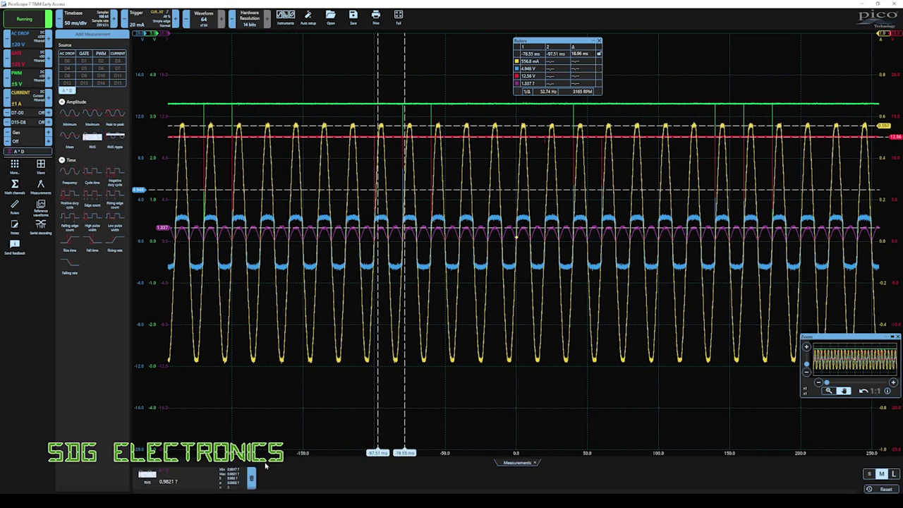
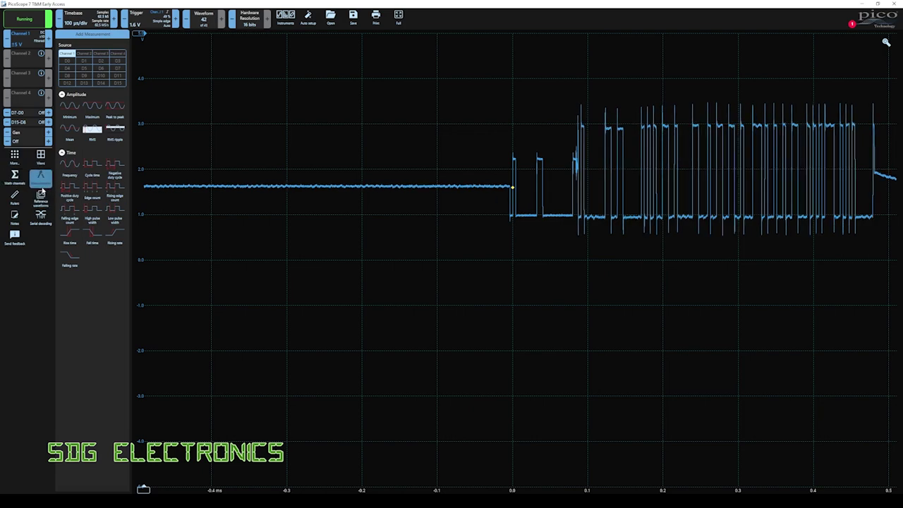
Step: Start a new serial decoder and pick the RS232 / UART protocol tile
left_click(41, 216)
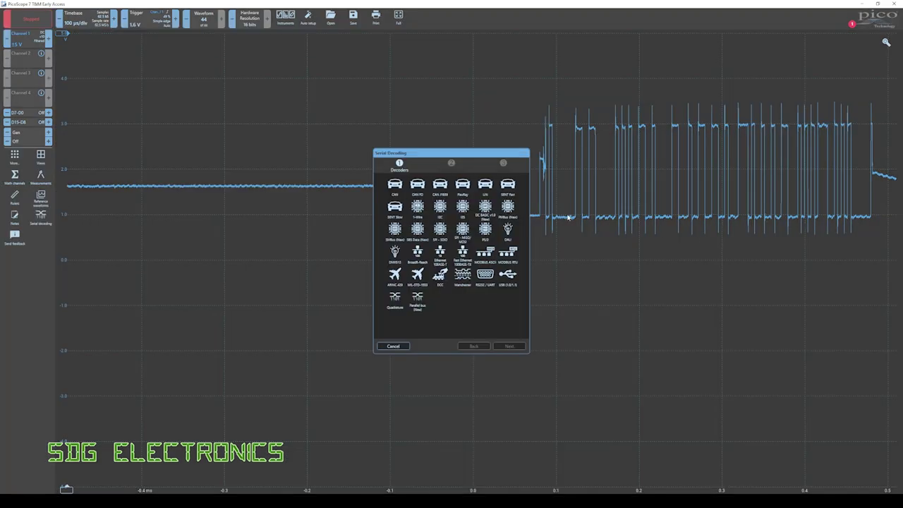
left_click(486, 278)
Step: Decode Channel 1 with a 1.25 V threshold
left_click(514, 347)
left_click(388, 188)
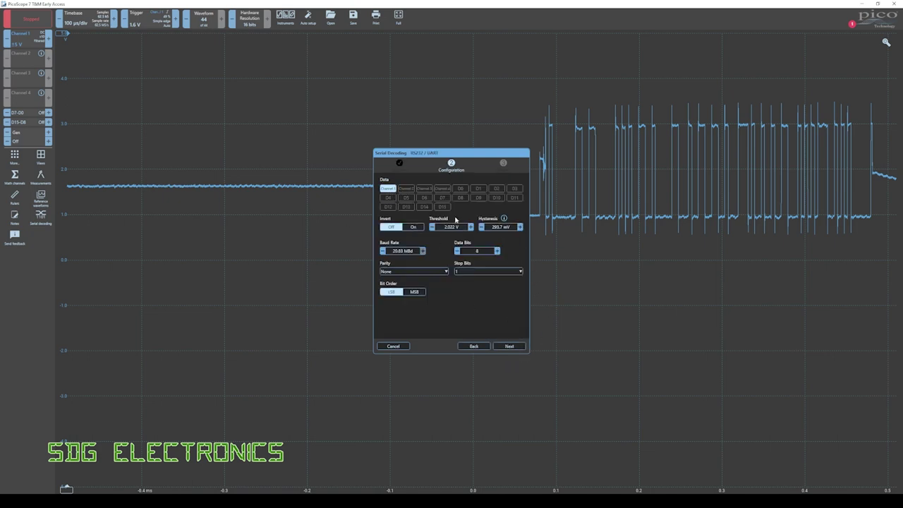
left_click(450, 227)
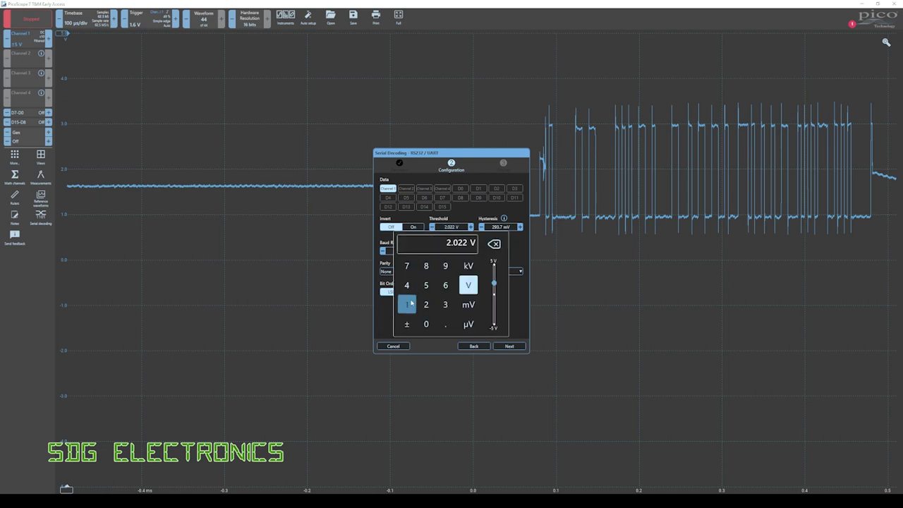
left_click(407, 305)
left_click(446, 324)
left_click(427, 305)
left_click(427, 285)
left_click(469, 286)
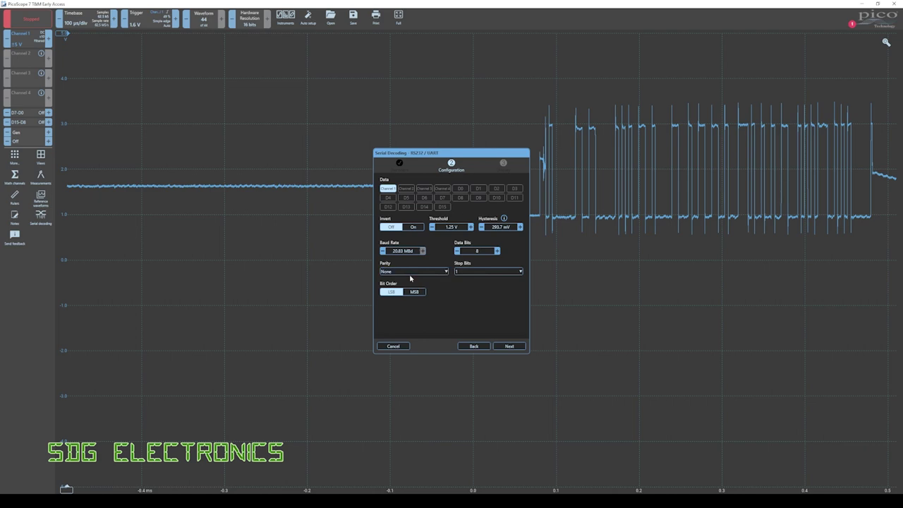
Step: Set 9 data bits and a 250 kBd baud rate, then finish adding the decoder
left_click(497, 251)
left_click(402, 252)
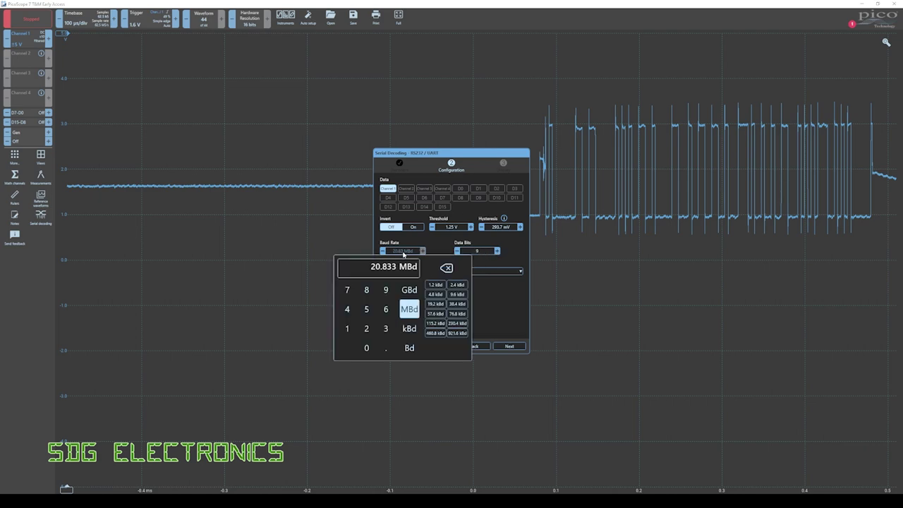
left_click(367, 330)
left_click(367, 311)
left_click(367, 348)
left_click(408, 329)
left_click(500, 305)
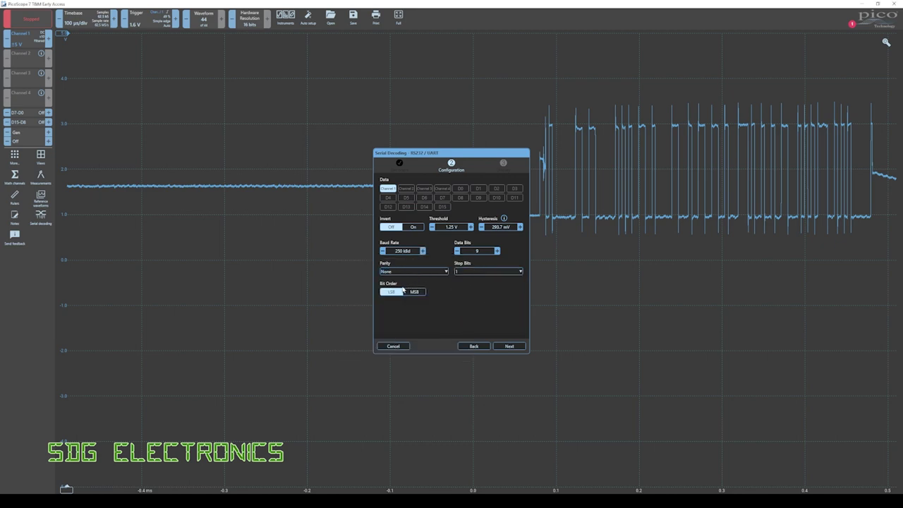
left_click(510, 346)
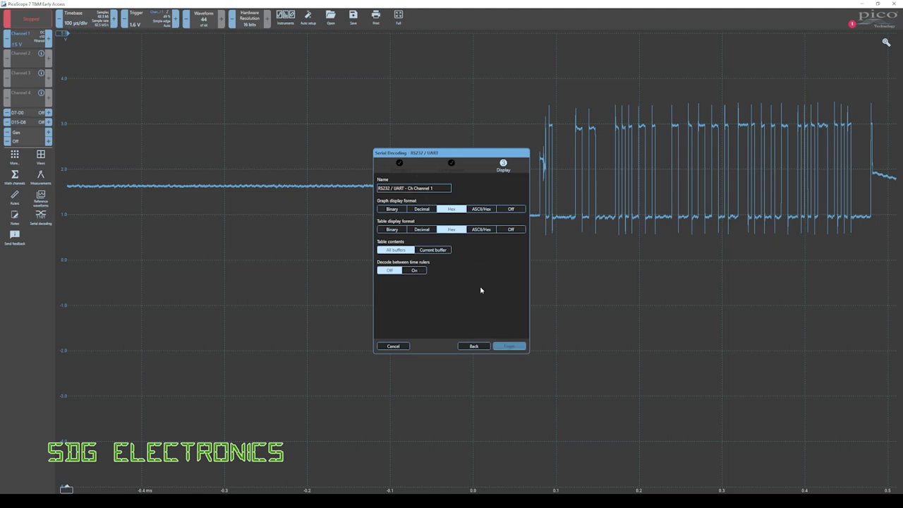
left_click(510, 346)
Step: Switch the scope from Stopped to Running so decoded packets keep updating
left_click(24, 18)
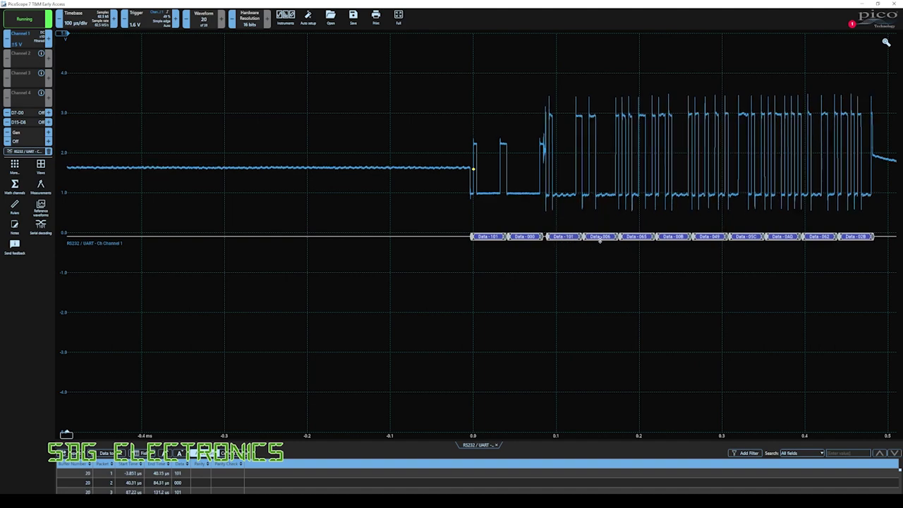
mouse_move(633, 237)
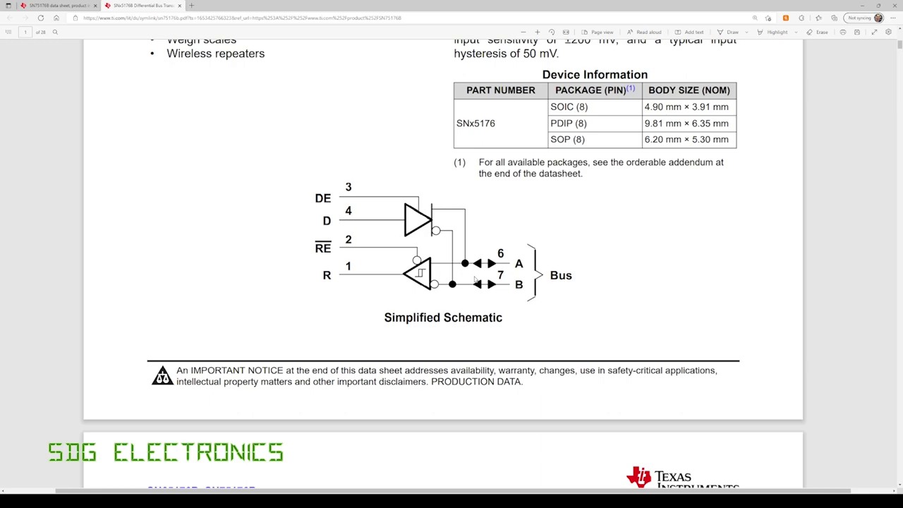
Step: Scroll the SN75176B datasheet to section 6 Specifications after briefly highlighting the 5-V supply text
scroll(539, 330, "up", 5)
scroll(592, 344, "up", 2)
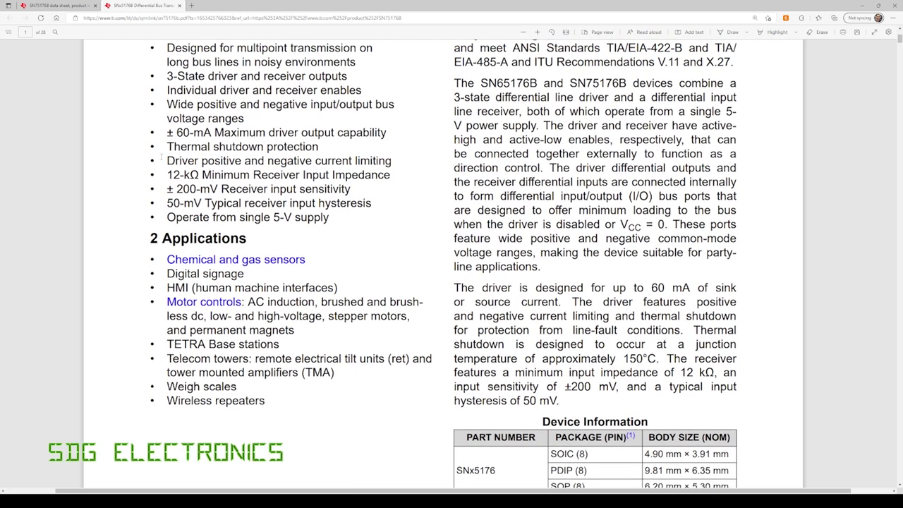
left_click_drag(252, 217, 330, 217)
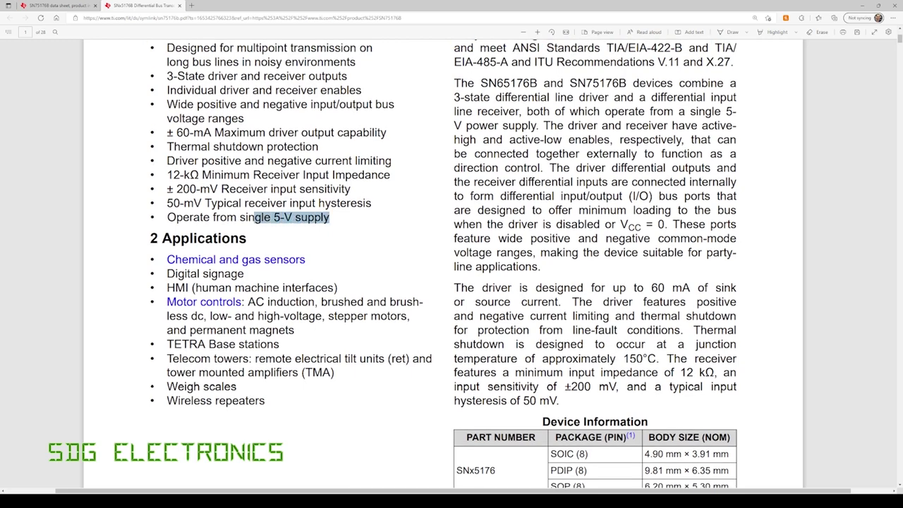
left_click(331, 220)
scroll(452, 264, "down", 15)
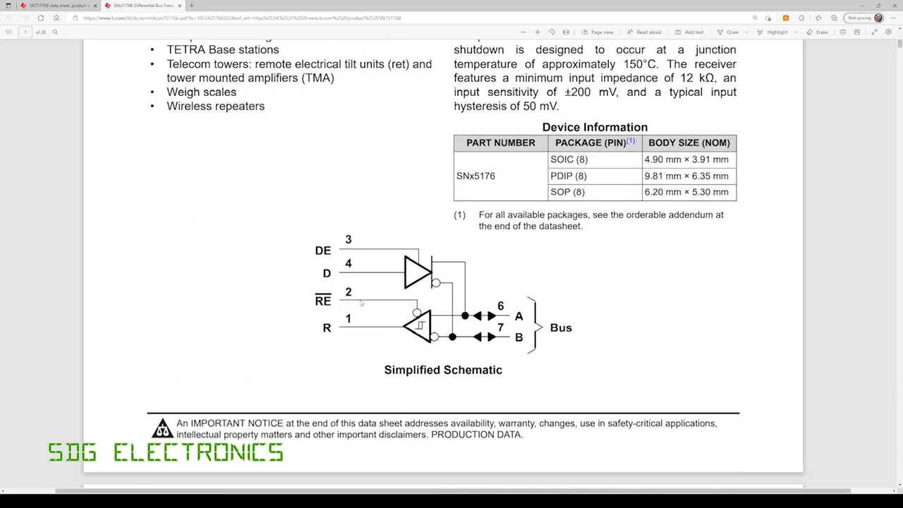
scroll(366, 294, "down", 15)
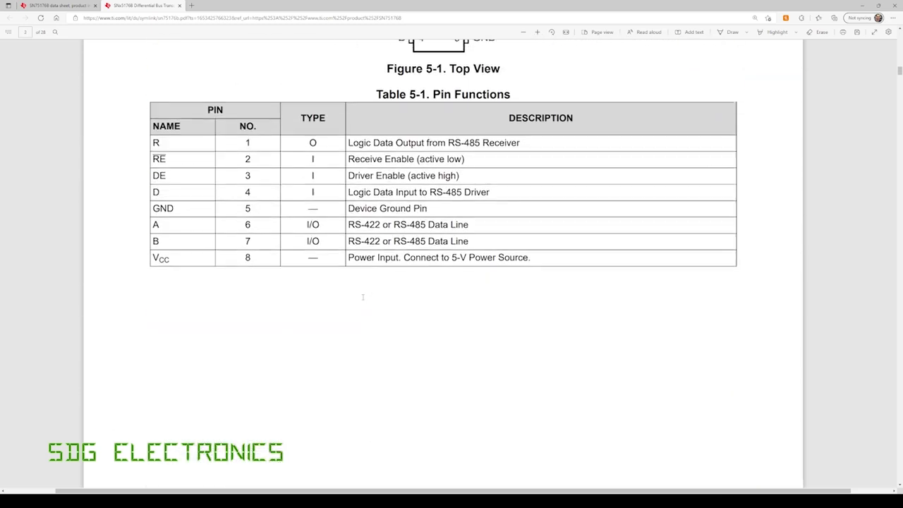
scroll(363, 297, "down", 3)
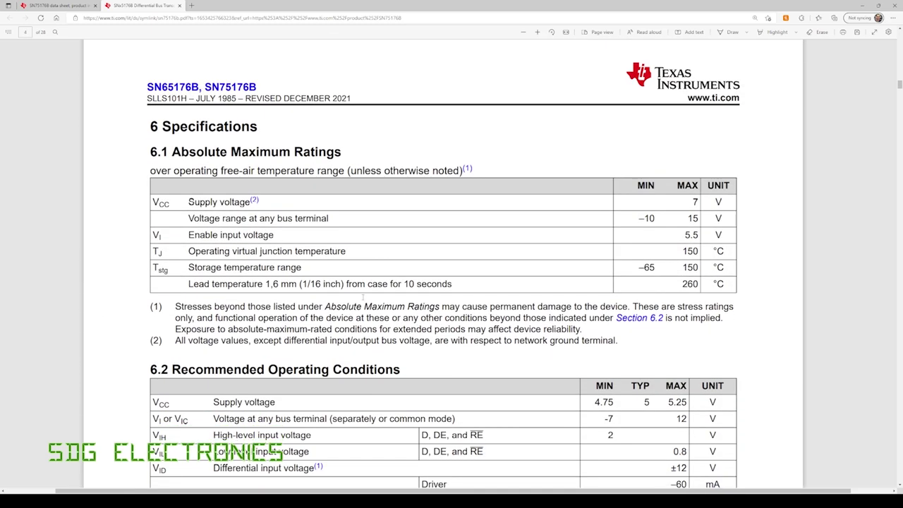
scroll(363, 297, "down", 1)
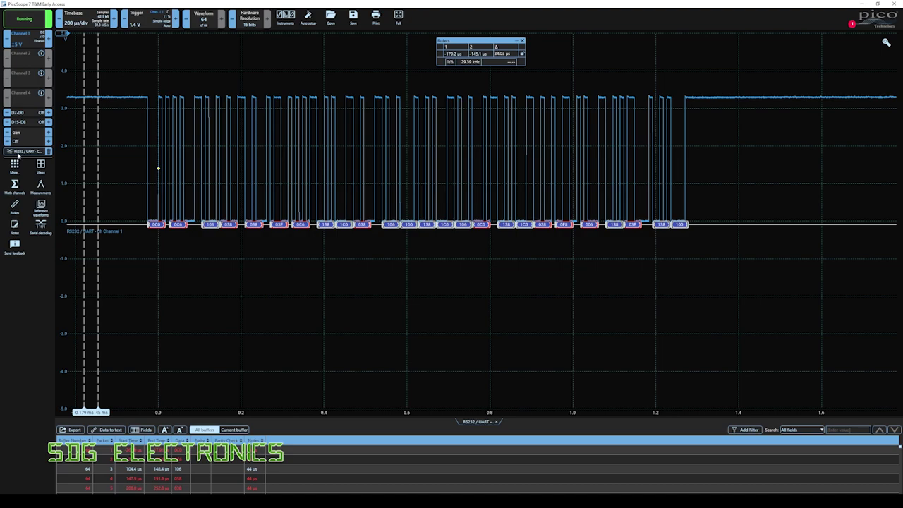
Step: Change the RS232 decoder to 115200 Bd and 8 data bits
left_click(18, 152)
left_click(397, 252)
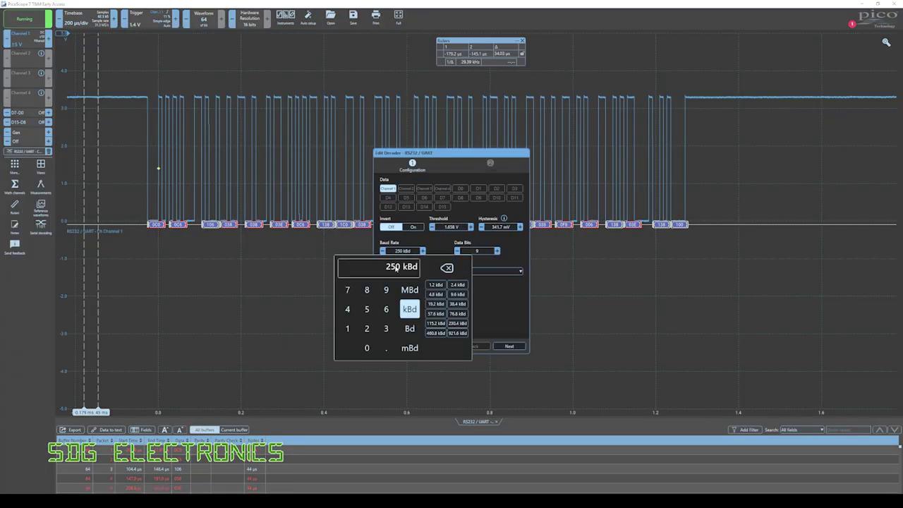
left_click(347, 329)
left_click(348, 328)
left_click(367, 309)
left_click(367, 329)
left_click(367, 348)
left_click(367, 348)
left_click(410, 329)
left_click(498, 307)
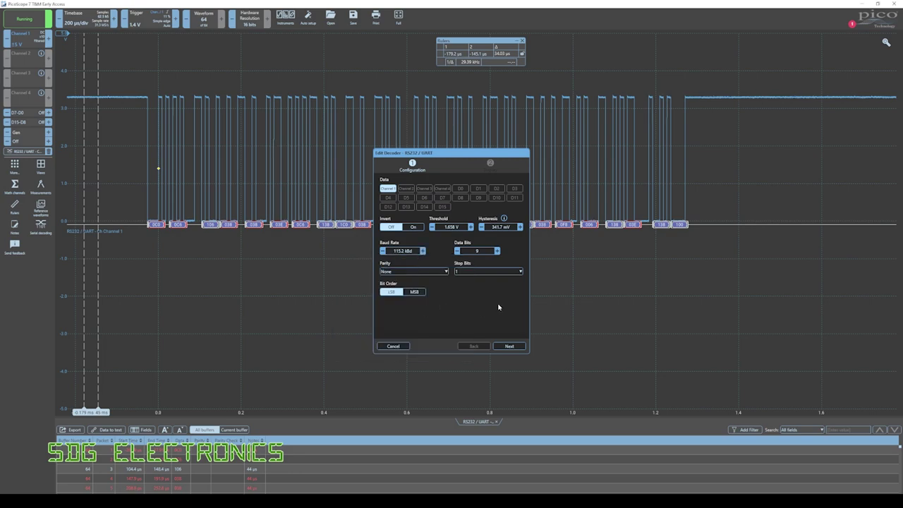
left_click(457, 252)
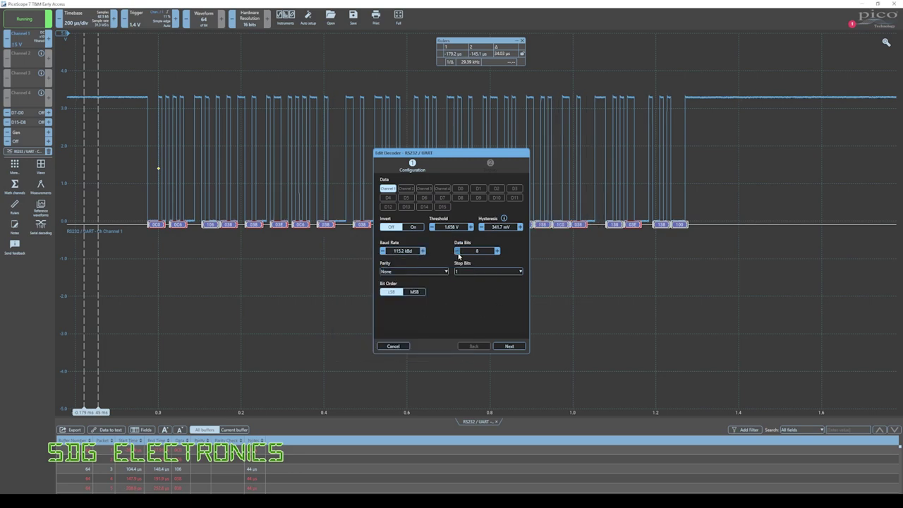
Step: Show decoded graph and table values as ASCII, apply, and enlarge the decode table
left_click(515, 349)
left_click(482, 209)
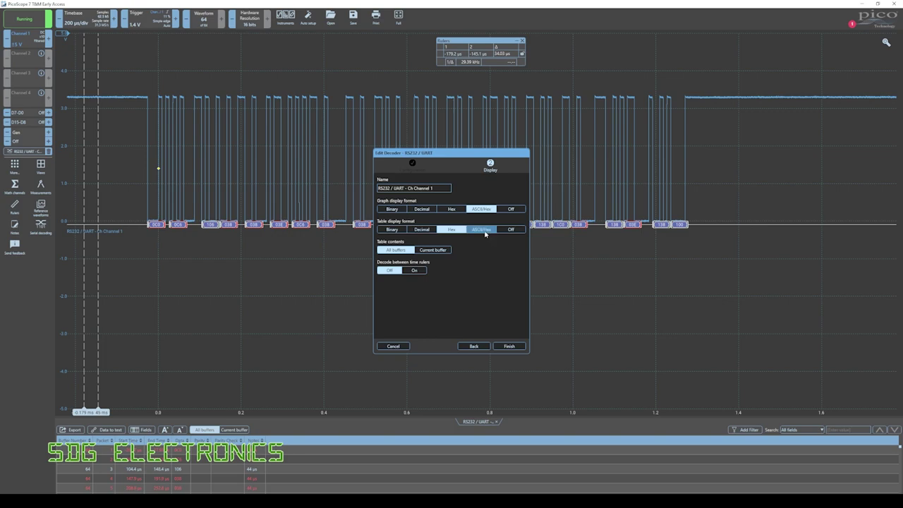
left_click(485, 233)
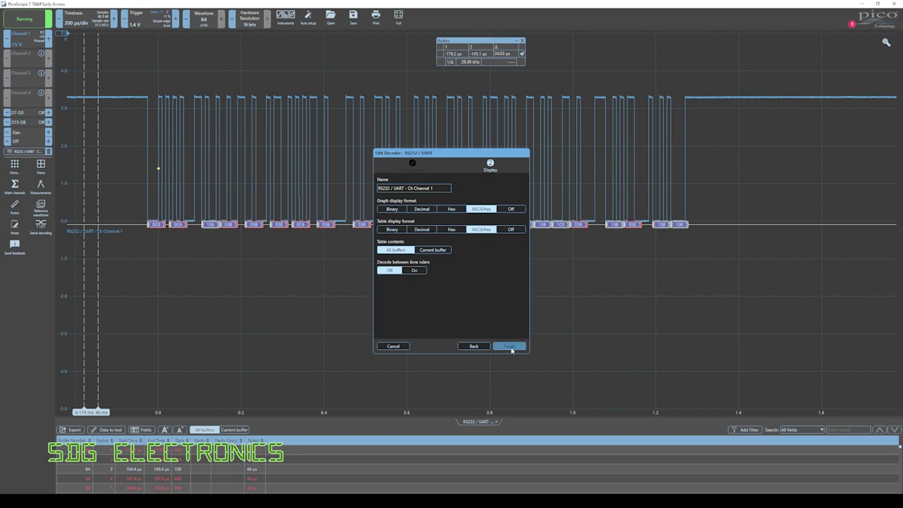
left_click(511, 347)
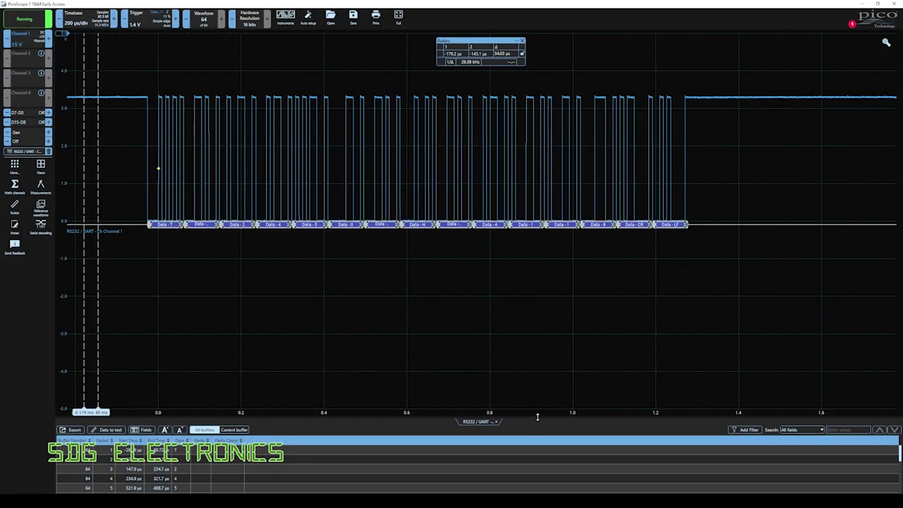
left_click_drag(538, 417, 502, 242)
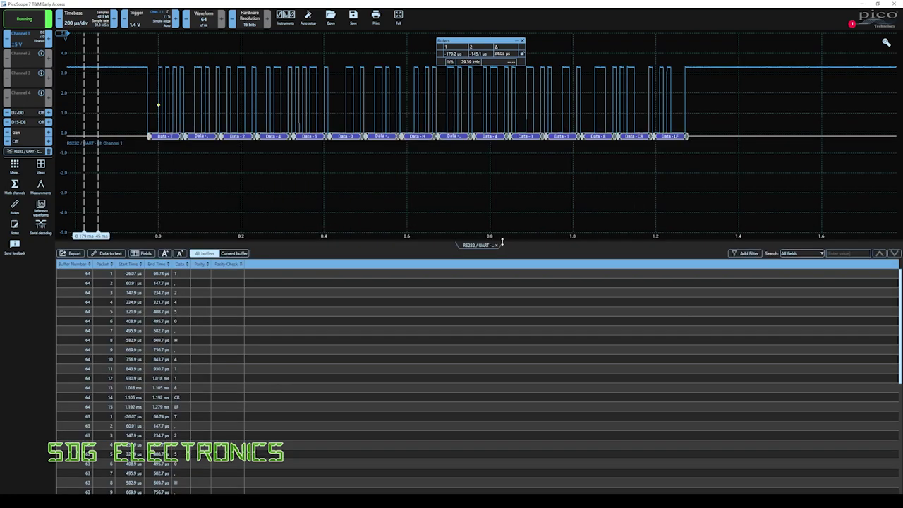